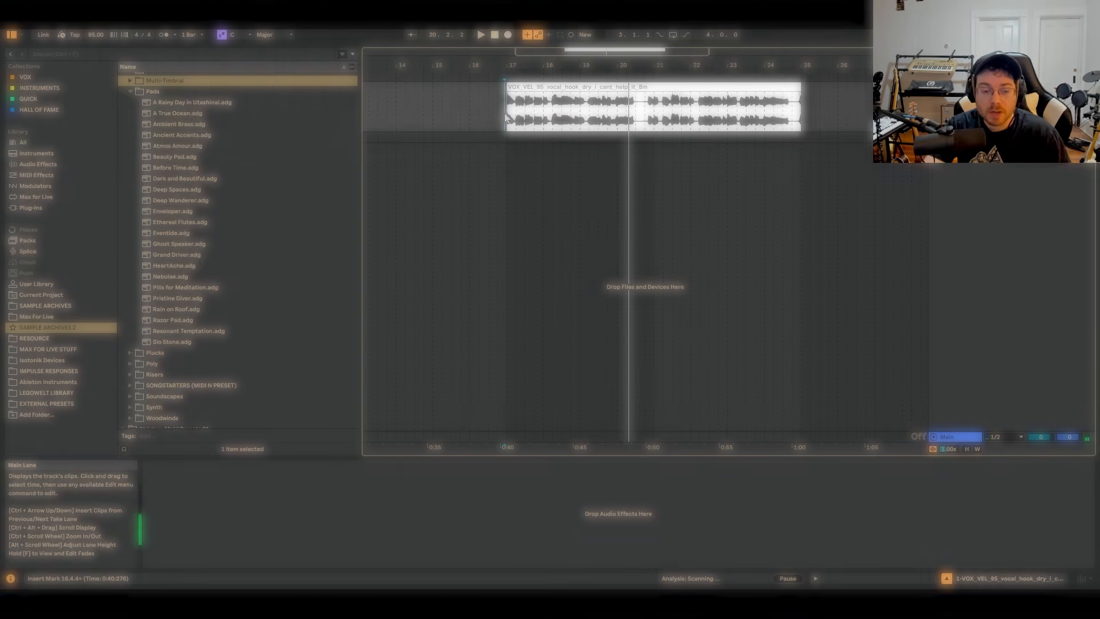
Play the vocal hook clip from its start at bar 17 with the arrangement view following playback
{"action": "left_click", "coordinate": [507, 109]}
{"action": "key", "text": "space"}
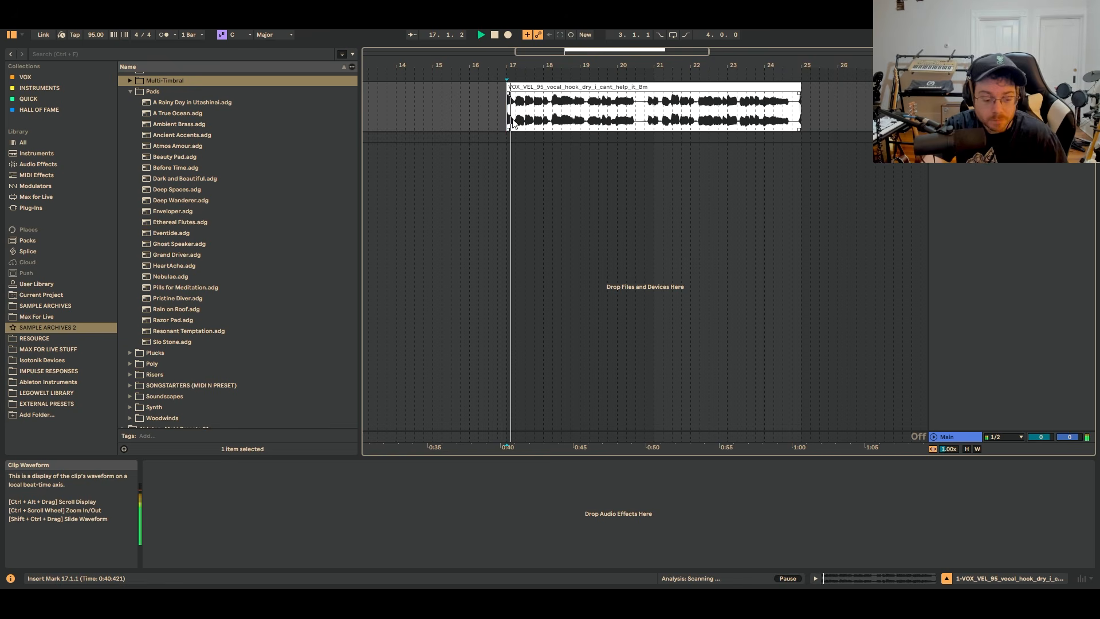
{"action": "key", "text": "plus"}
{"action": "key", "text": "plus"}
{"action": "key", "text": "plus"}
{"action": "key", "text": "plus"}
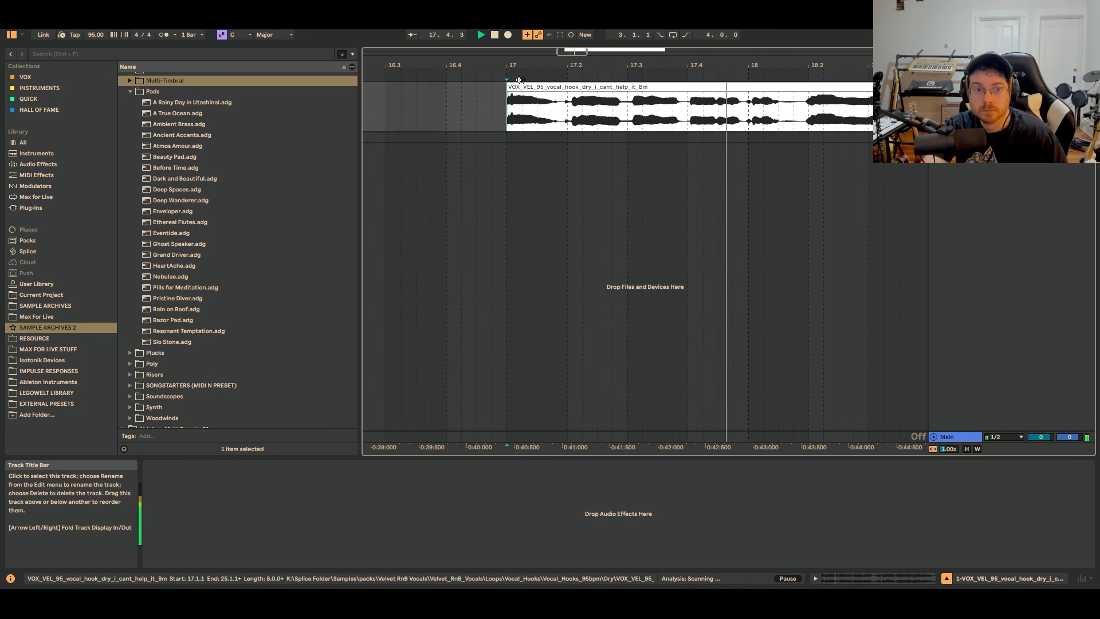
{"action": "left_click", "coordinate": [412, 34]}
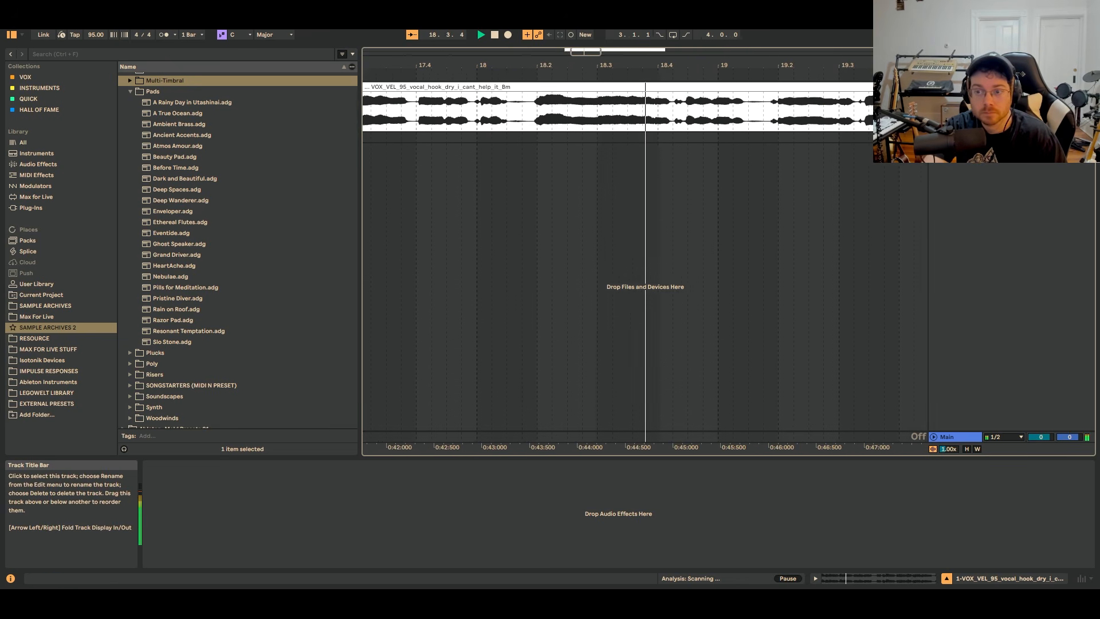
Enlarge the vocal track's height for a larger waveform, keeping most of the vocal clip in view
{"action": "left_click_drag", "start_coordinate": [953, 132], "coordinate": [953, 252]}
{"action": "left_click", "coordinate": [782, 219]}
{"action": "key", "text": "minus"}
{"action": "key", "text": "minus"}
{"action": "key", "text": "minus"}
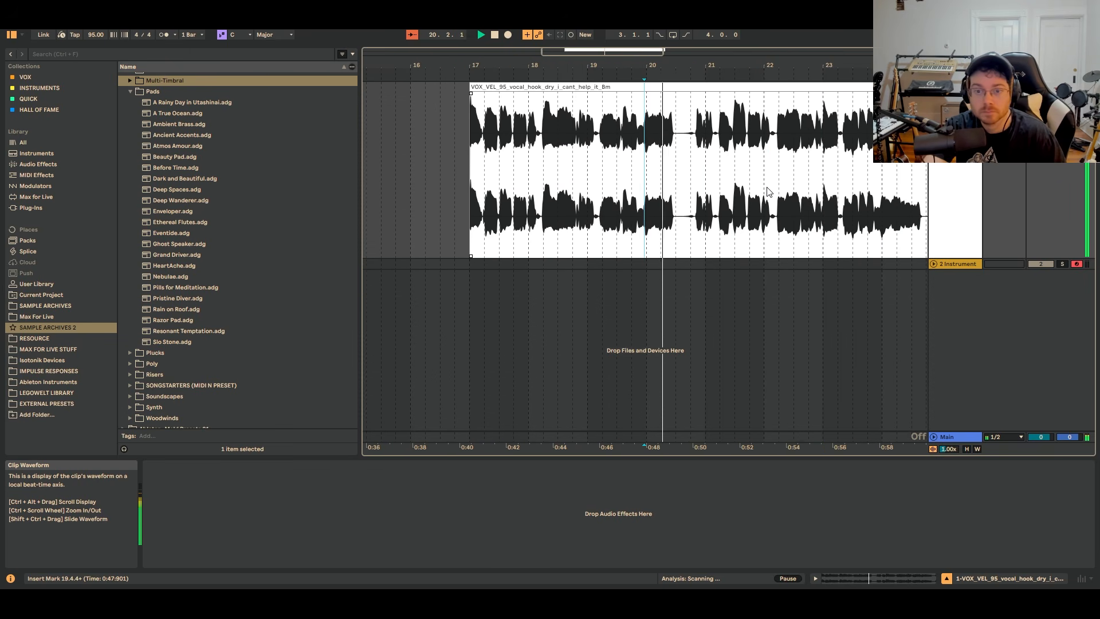
Stop playback and audition only the sustained vocal note from about 19.4.4 to 20.2.3
{"action": "key", "text": "space"}
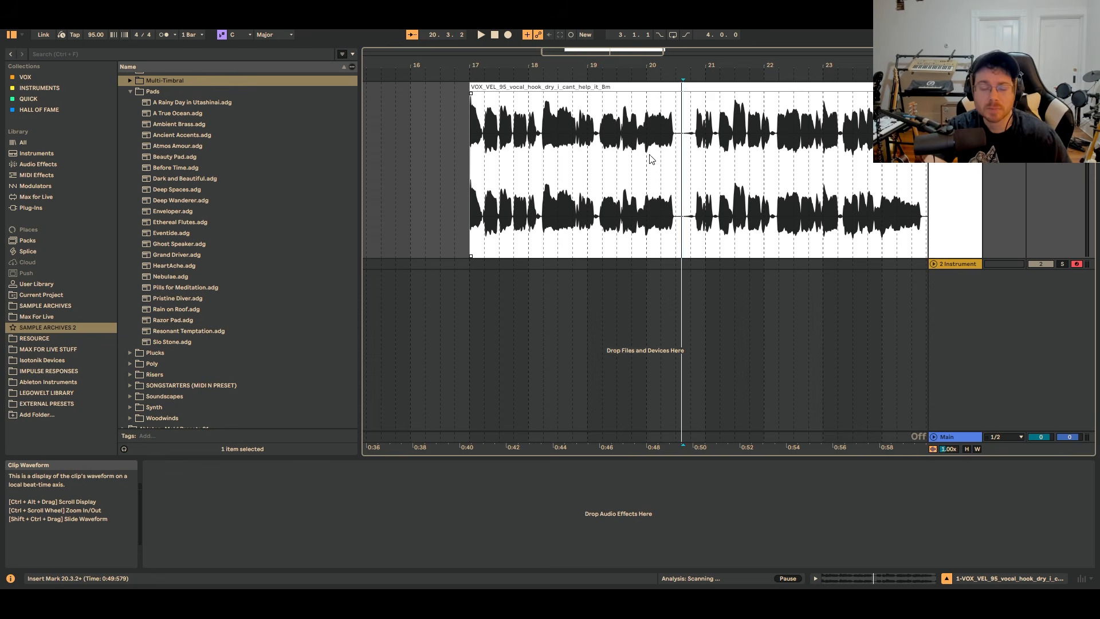
{"action": "left_click_drag", "start_coordinate": [645, 148], "coordinate": [671, 152]}
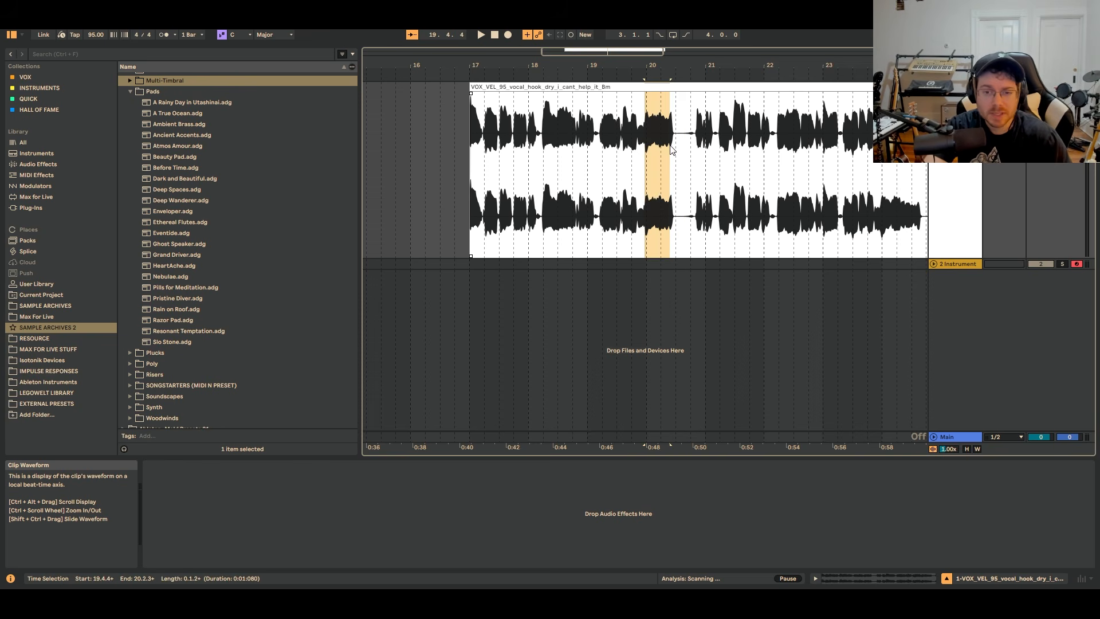
{"action": "key", "text": "space"}
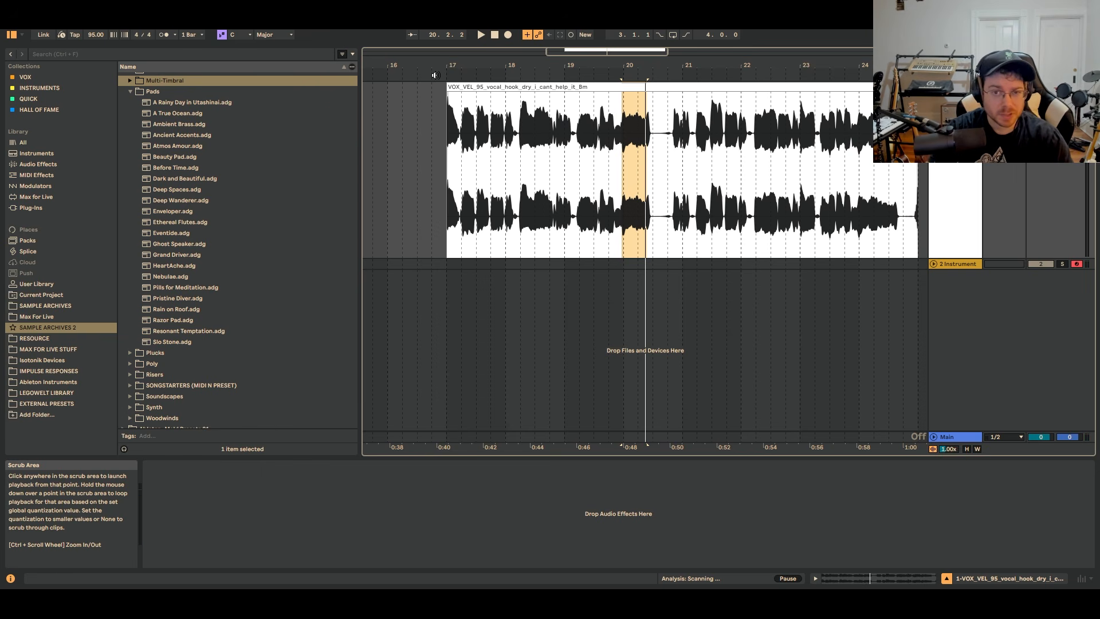
Find the Simpler instrument in the browser and add it on a new track
{"action": "left_click", "coordinate": [74, 155]}
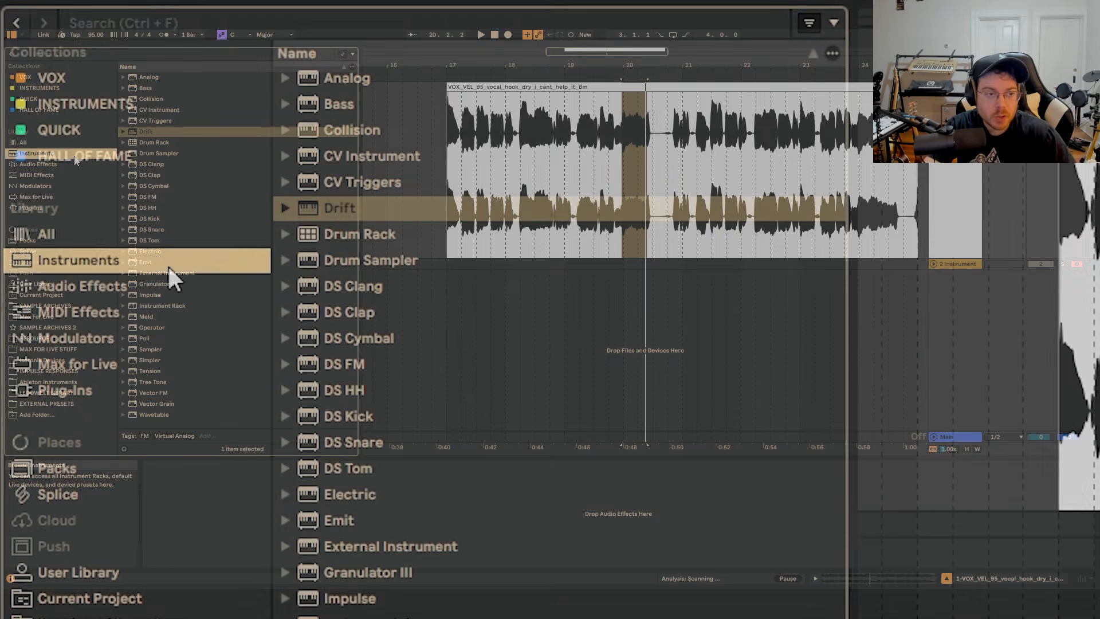
{"action": "left_click", "coordinate": [125, 54]}
{"action": "type", "text": "simpler"}
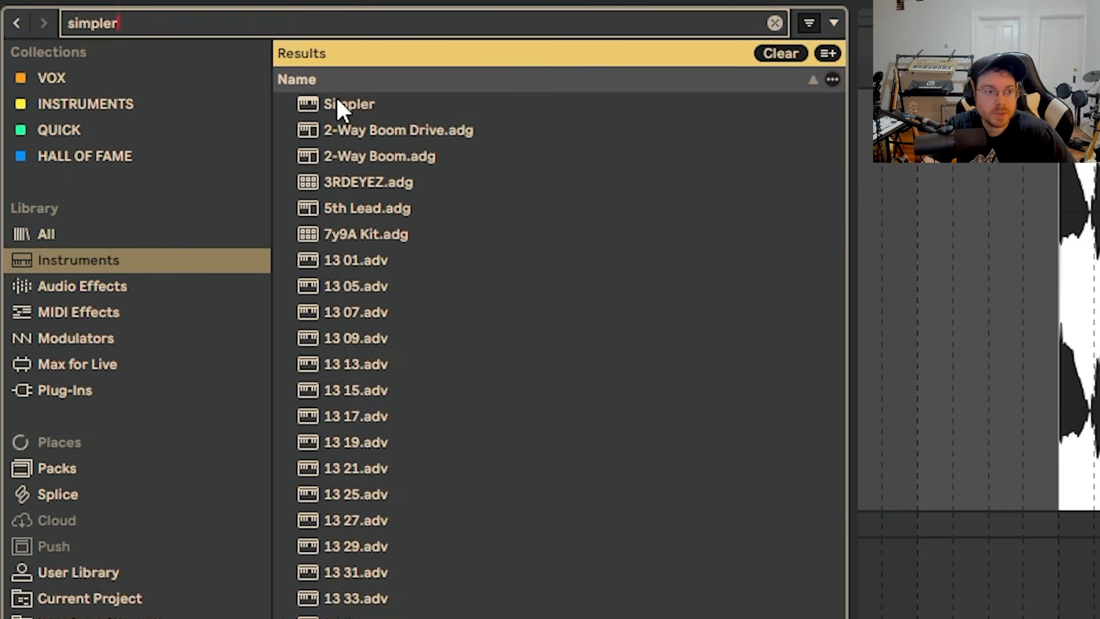
{"action": "left_click_drag", "start_coordinate": [338, 104], "coordinate": [805, 307]}
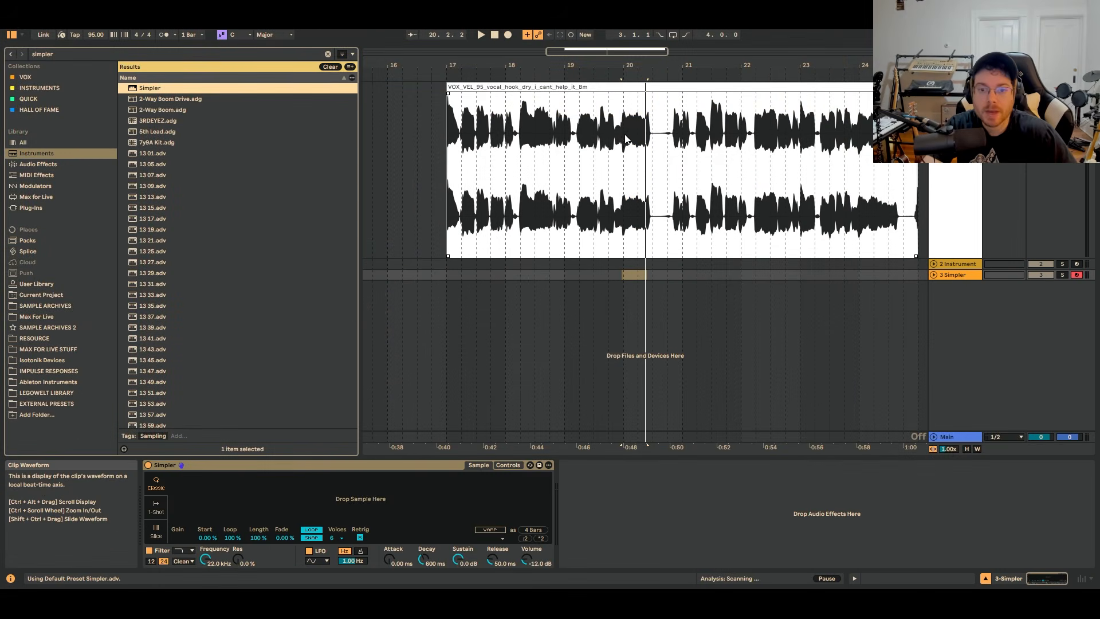
Load the sustained vocal note around bar 20 of the vocal clip into Simpler as its sample
{"action": "left_click_drag", "start_coordinate": [621, 136], "coordinate": [648, 139]}
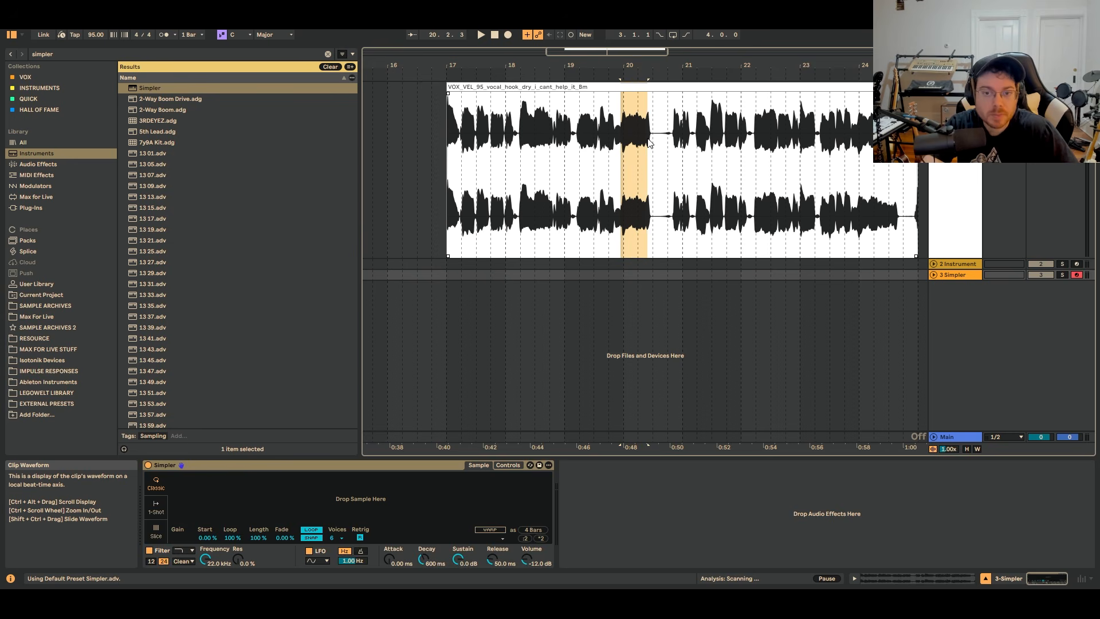
{"action": "left_click_drag", "start_coordinate": [637, 87], "coordinate": [339, 516]}
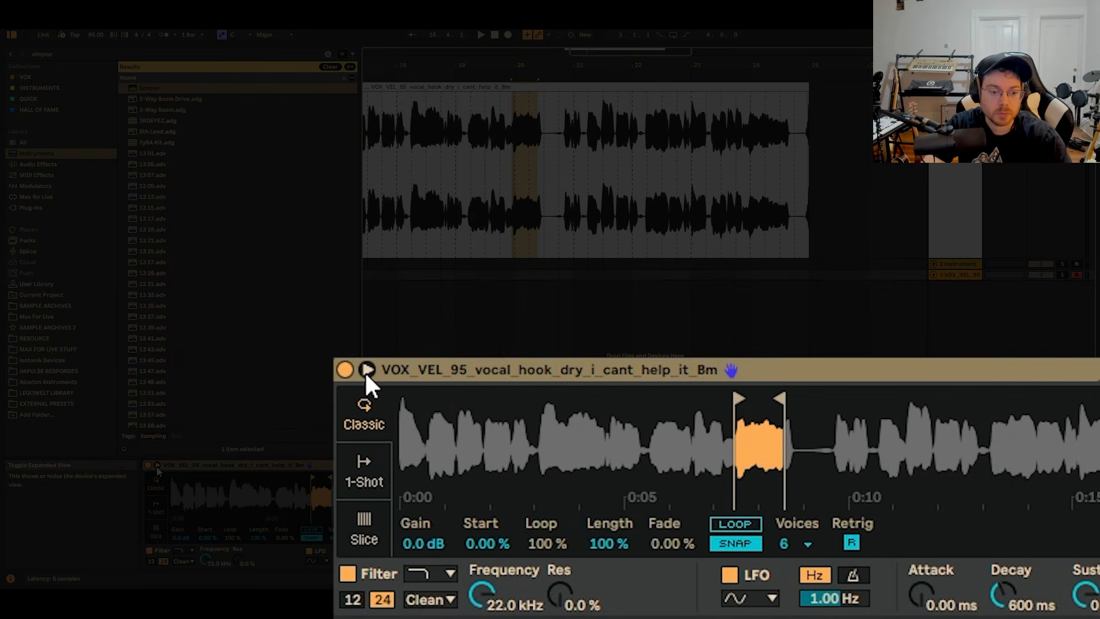
Enable looping for the vocal sample in Simpler's expanded view, with fade at 100% and loop at 50%
{"action": "left_click", "coordinate": [157, 465]}
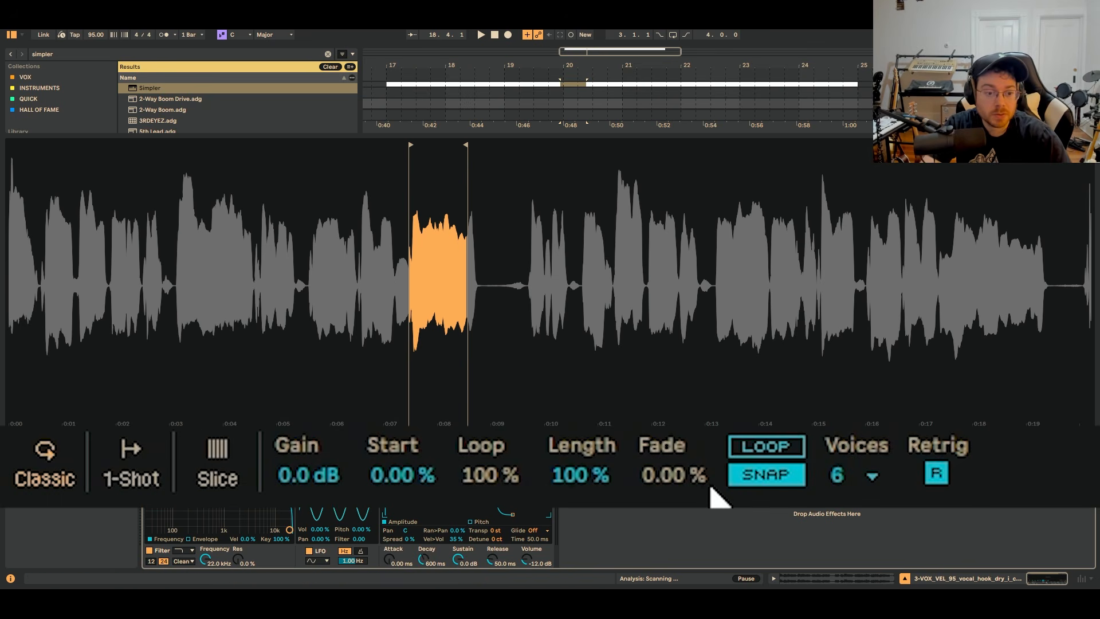
{"action": "left_click", "coordinate": [765, 452]}
{"action": "left_click_drag", "start_coordinate": [700, 488], "coordinate": [699, 423]}
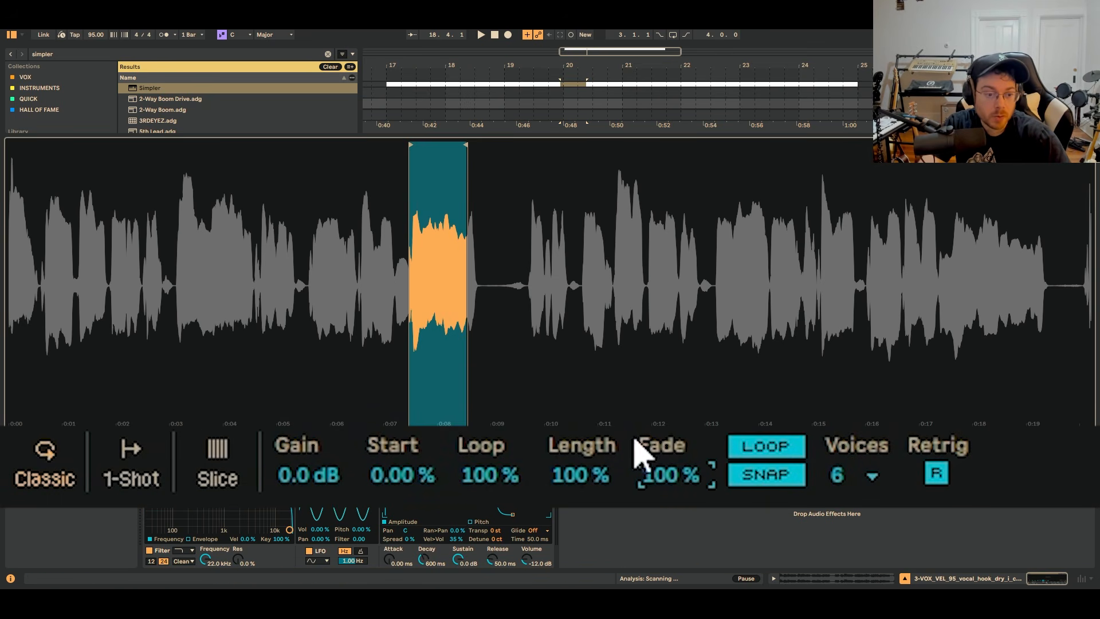
{"action": "left_click", "coordinate": [500, 484]}
{"action": "left_click_drag", "start_coordinate": [501, 484], "coordinate": [501, 545]}
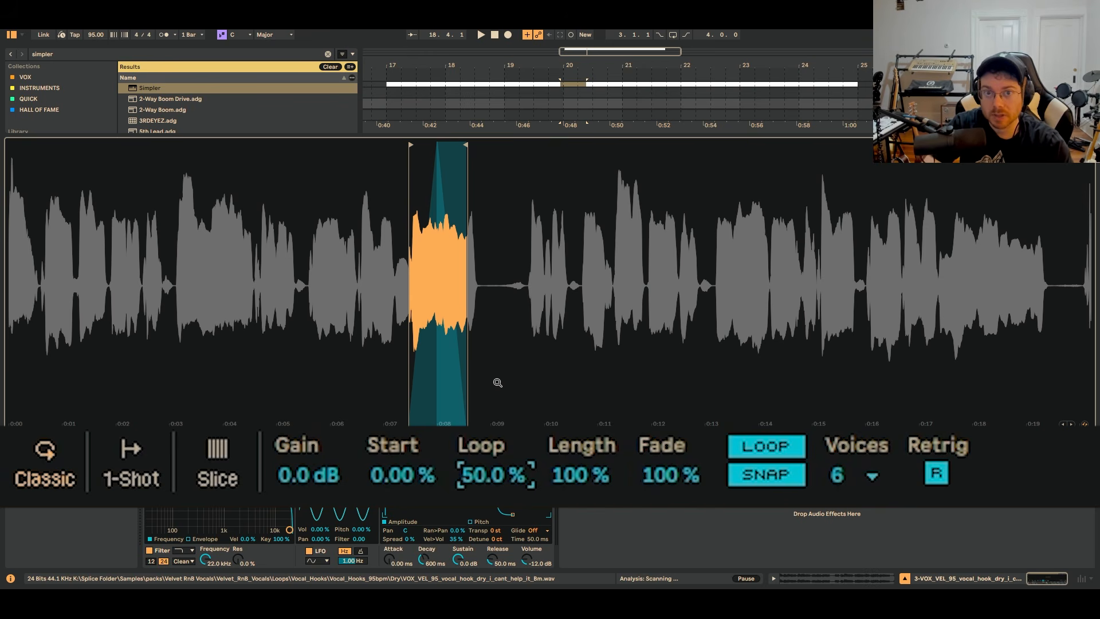
Set Simpler's number of voices to 4
{"action": "left_click", "coordinate": [1067, 104]}
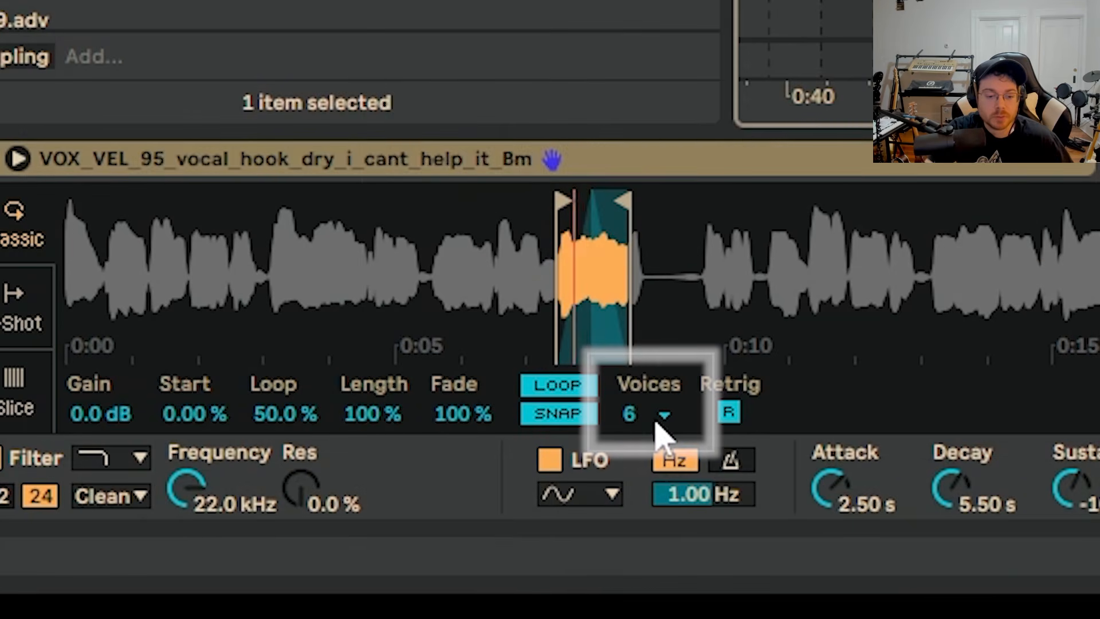
{"action": "key", "text": "Down"}
{"action": "key", "text": "Down"}
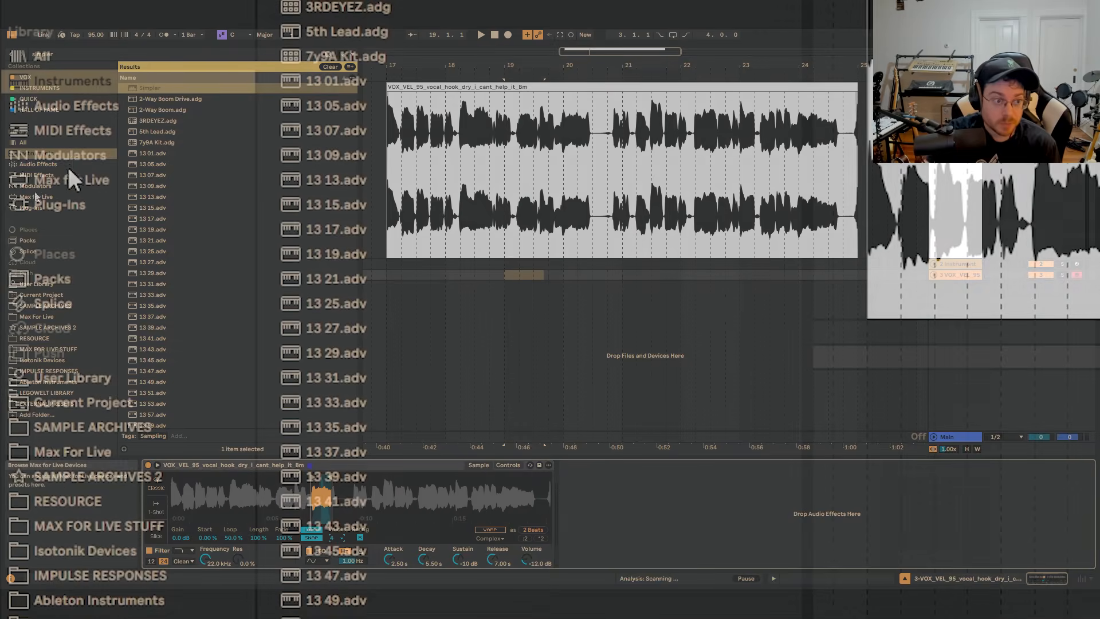
Add the Scale MIDI effect in front of the vocal Simpler
{"action": "left_click", "coordinate": [38, 175]}
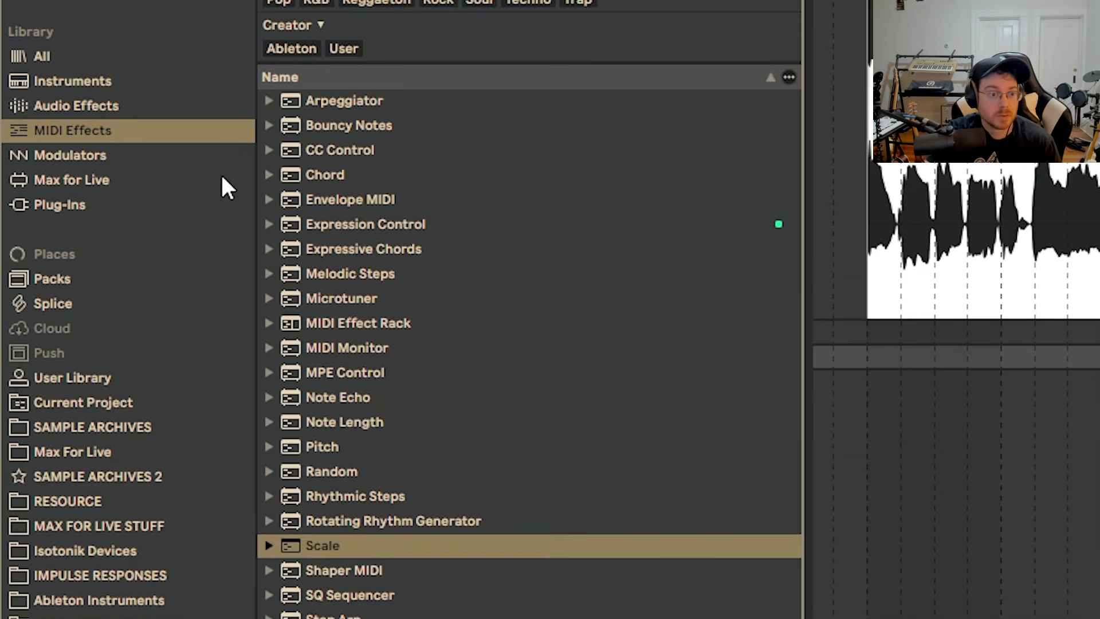
{"action": "left_click", "coordinate": [334, 551]}
{"action": "left_click_drag", "start_coordinate": [322, 549], "coordinate": [376, 409]}
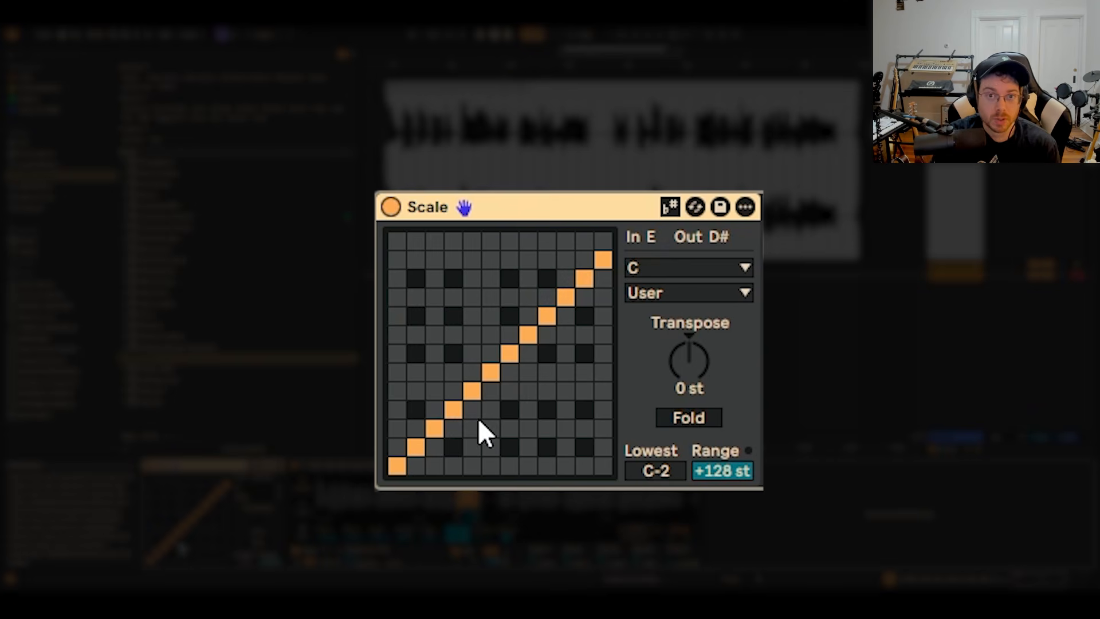
Choose the Mixolydian preset in Scale, and map every incoming note to B by filling that whole grid row
{"action": "left_click", "coordinate": [715, 294]}
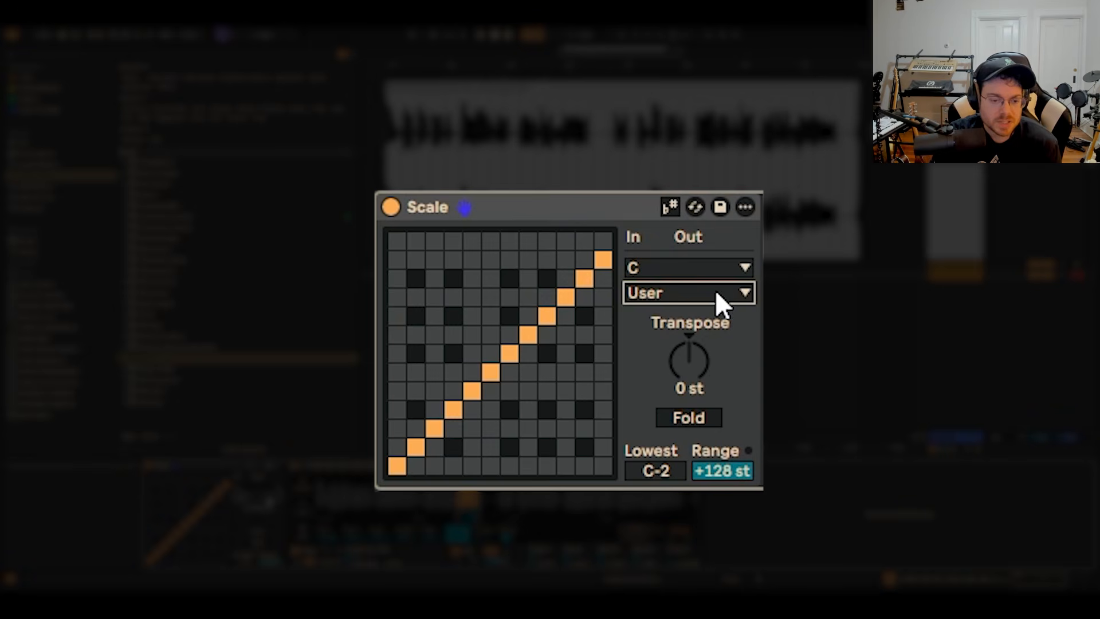
{"action": "left_click", "coordinate": [264, 226]}
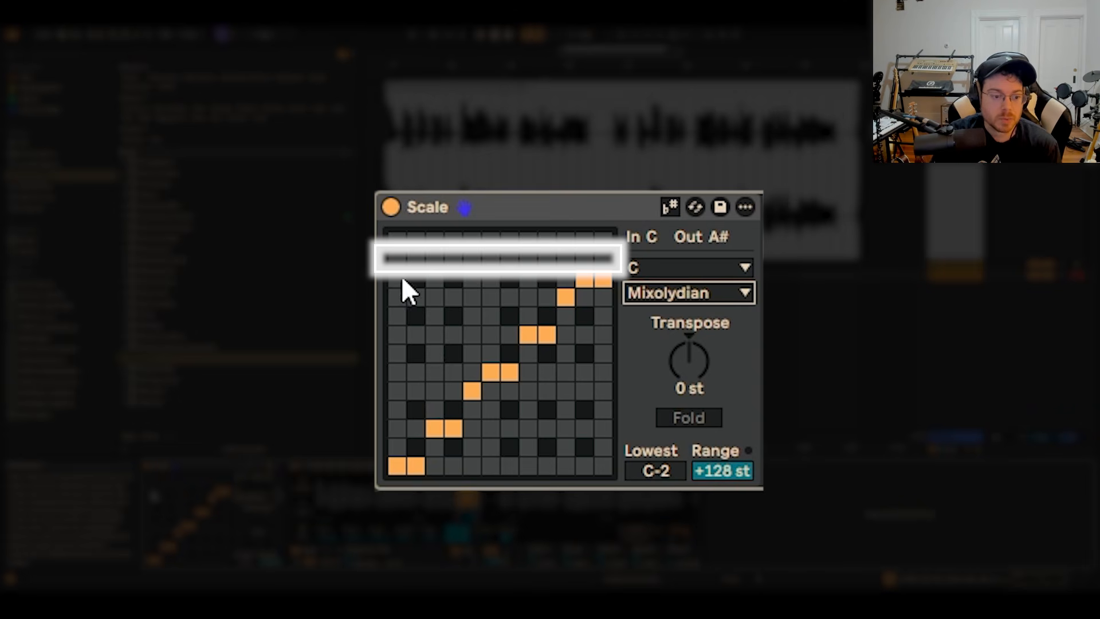
{"action": "left_click_drag", "start_coordinate": [400, 261], "coordinate": [600, 265]}
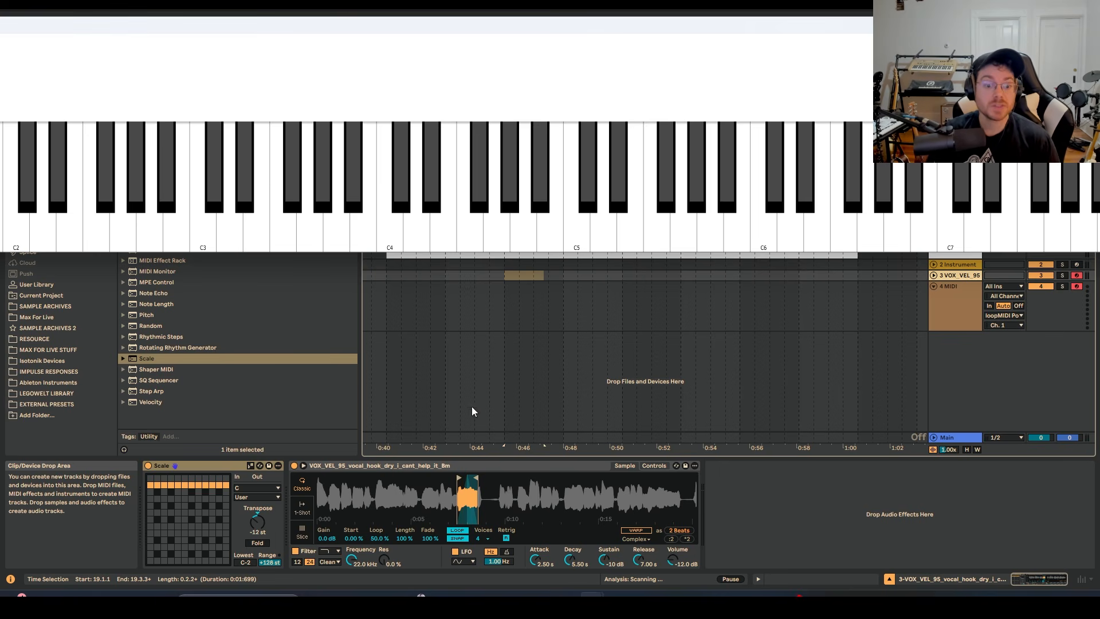
Group Scale and the vocal Simpler into an instrument rack, and layer the Slo Stone preset as a second chain
{"action": "left_click", "coordinate": [466, 465]}
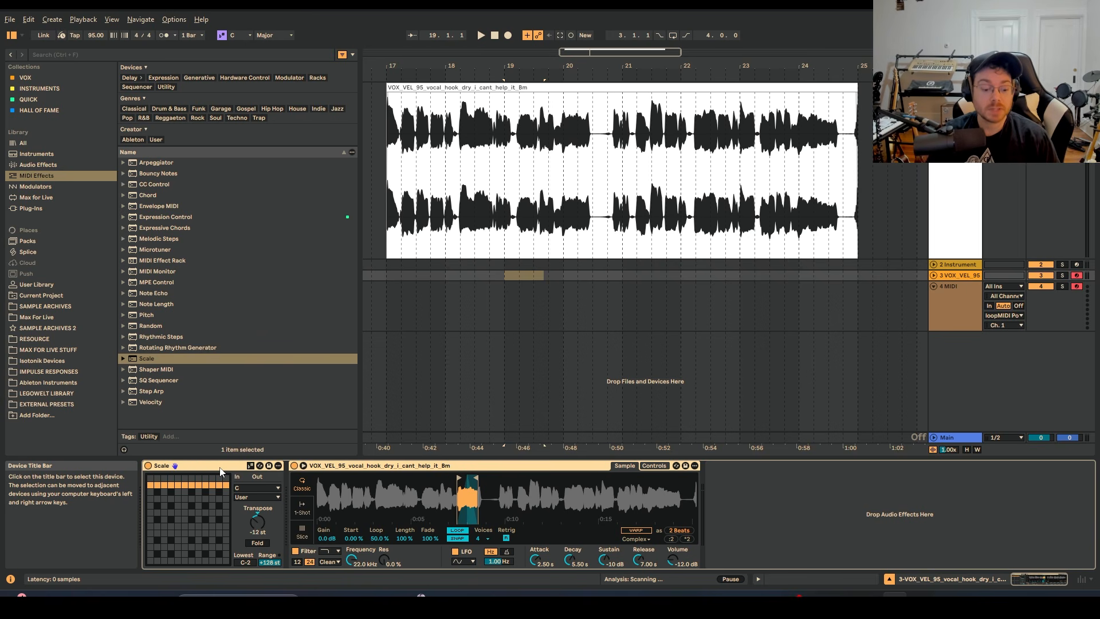
{"action": "key", "text": "ctrl+g"}
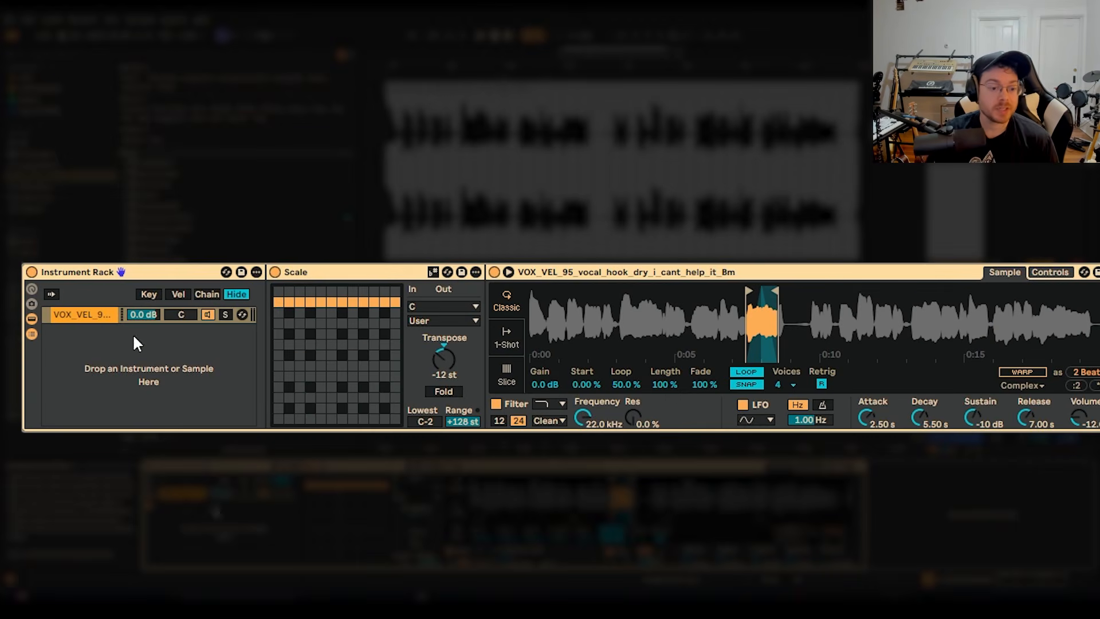
{"action": "left_click_drag", "start_coordinate": [132, 333], "coordinate": [95, 386]}
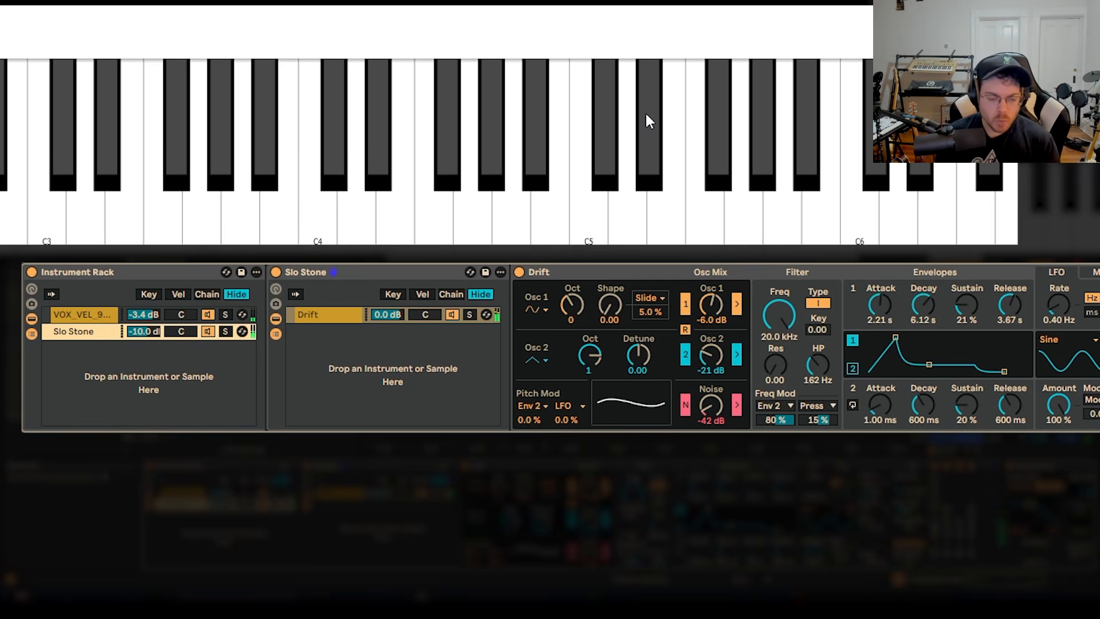
{"action": "left_click", "coordinate": [90, 320]}
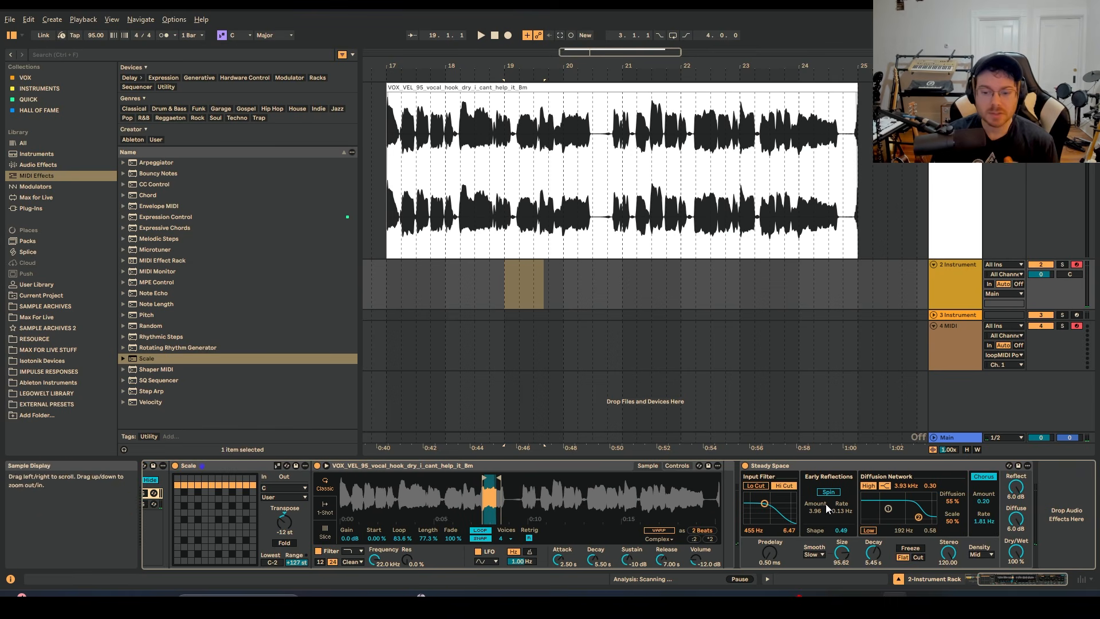
Collapse the instrument rack and select the Steady Space reverb that follows it
{"action": "double_click", "coordinate": [222, 467]}
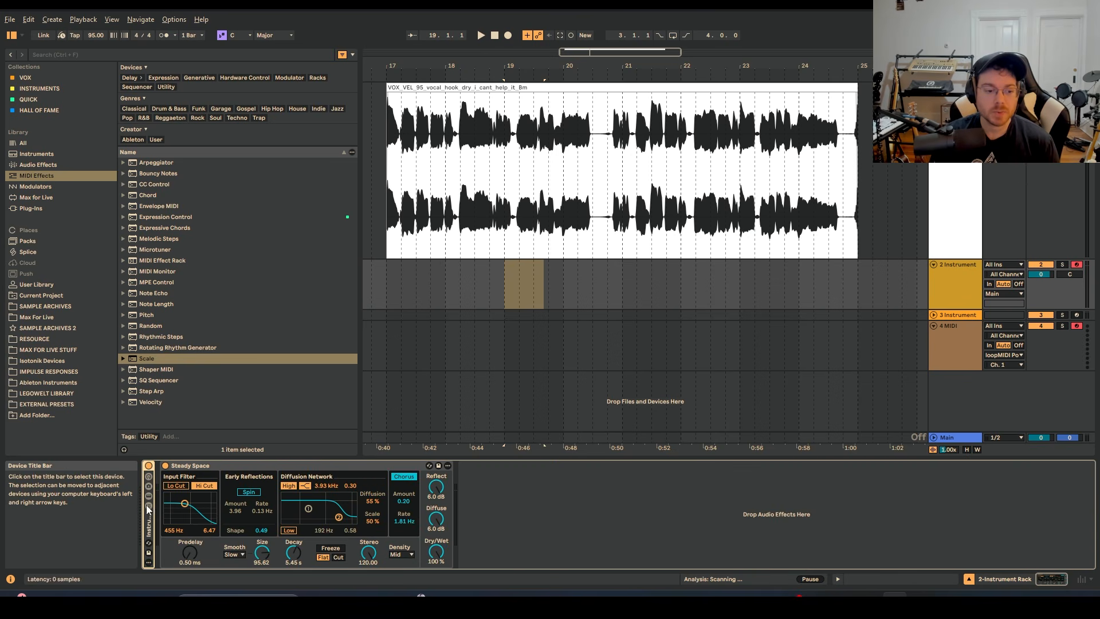
{"action": "left_click", "coordinate": [241, 468]}
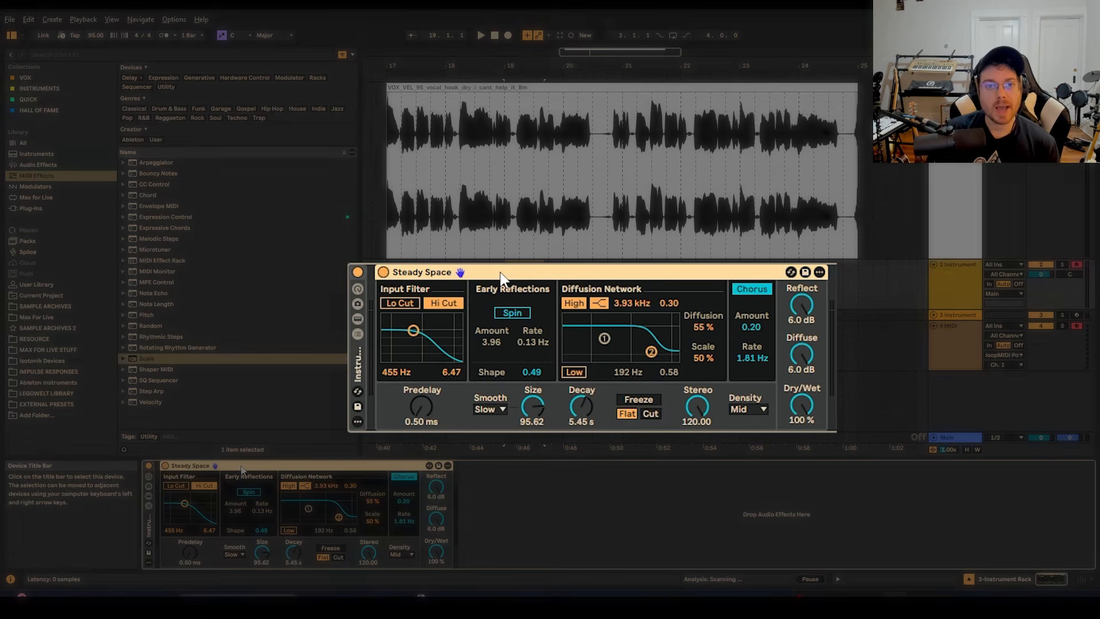